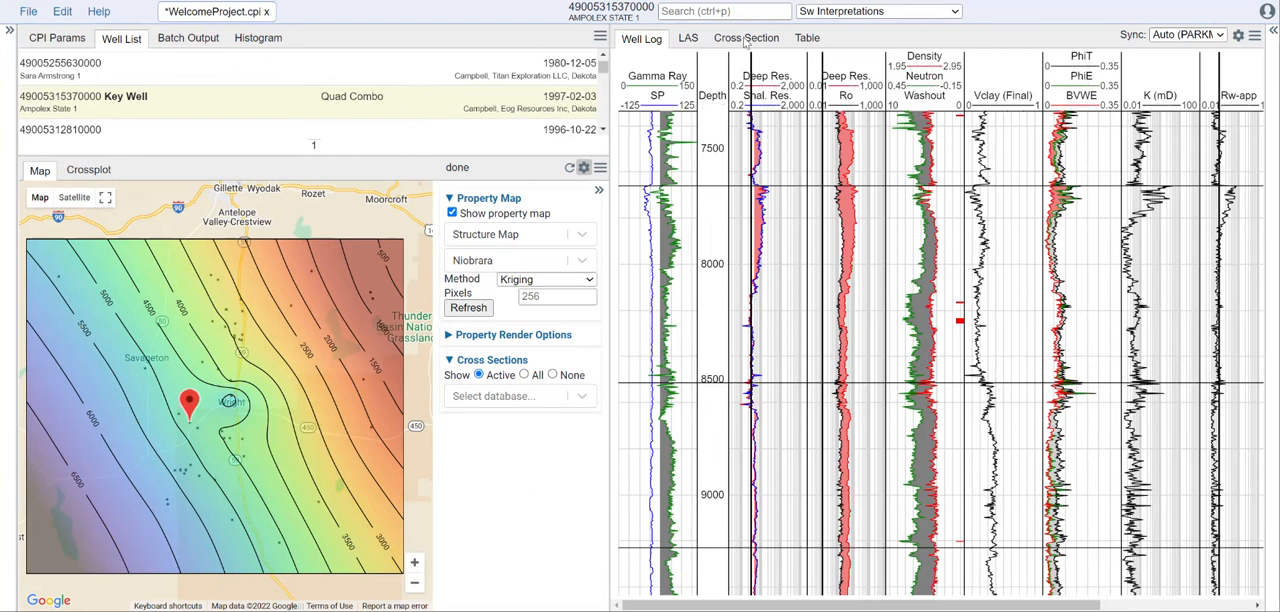
Step: Display the wells as a cross section, enlarged over the LEWIS to DAKOTA formation tops
left_click(745, 38)
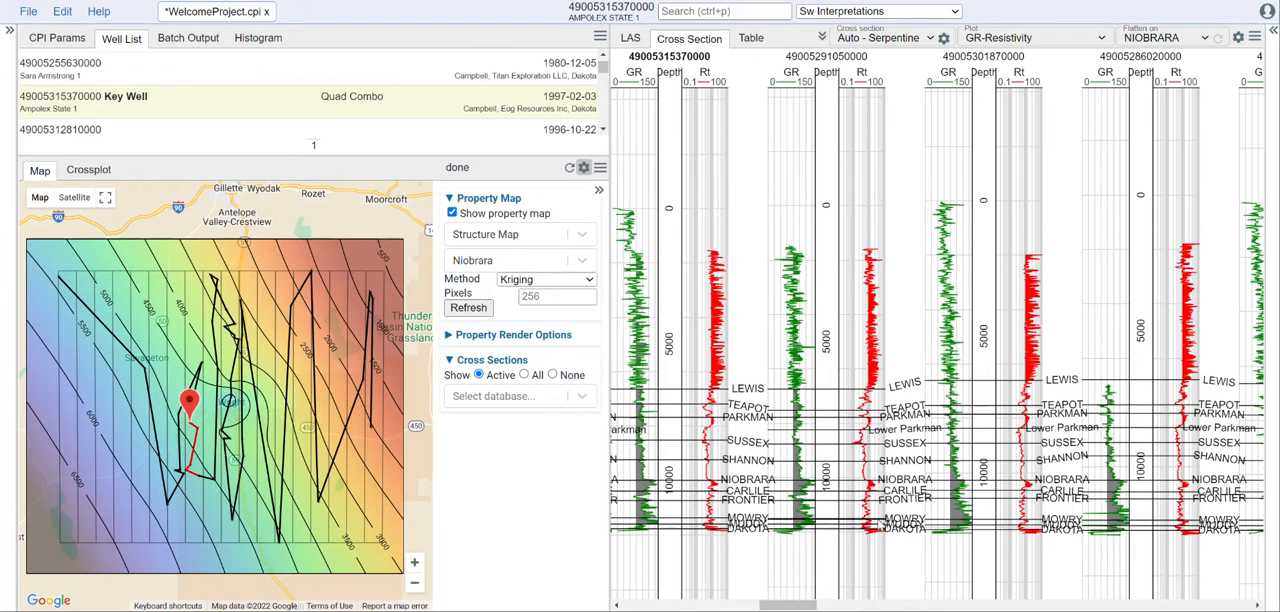
scroll(880, 525, "up", 3)
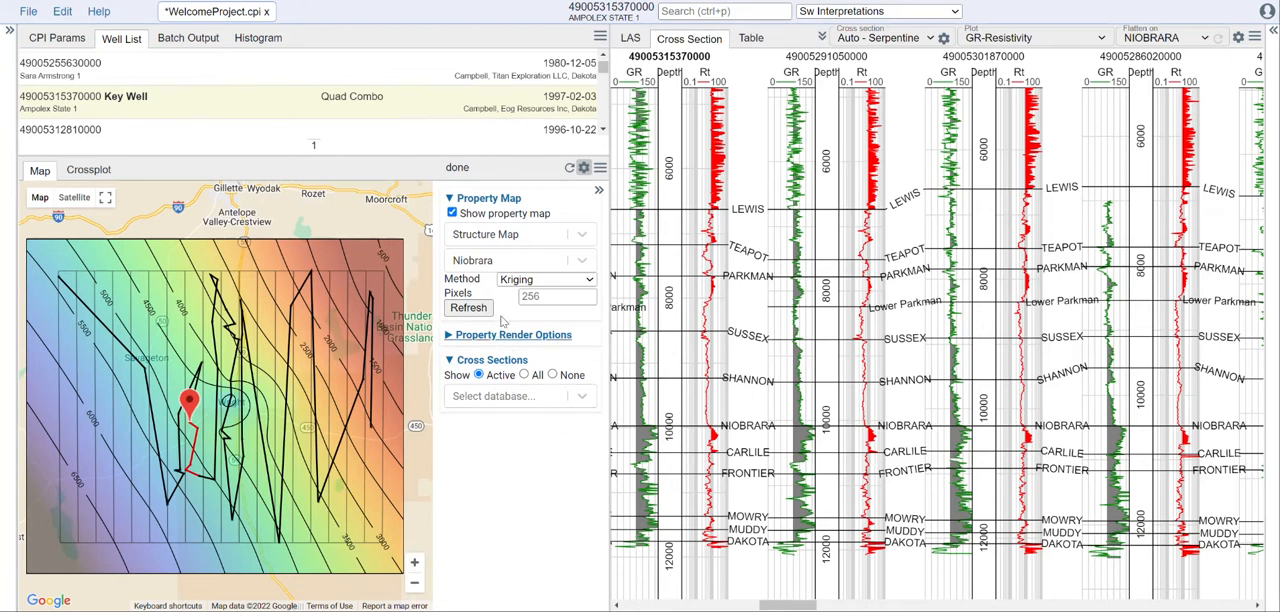
Step: Create a new cross-section database file named My_Xsections.pts from the map's Cross Sections settings
left_click(584, 170)
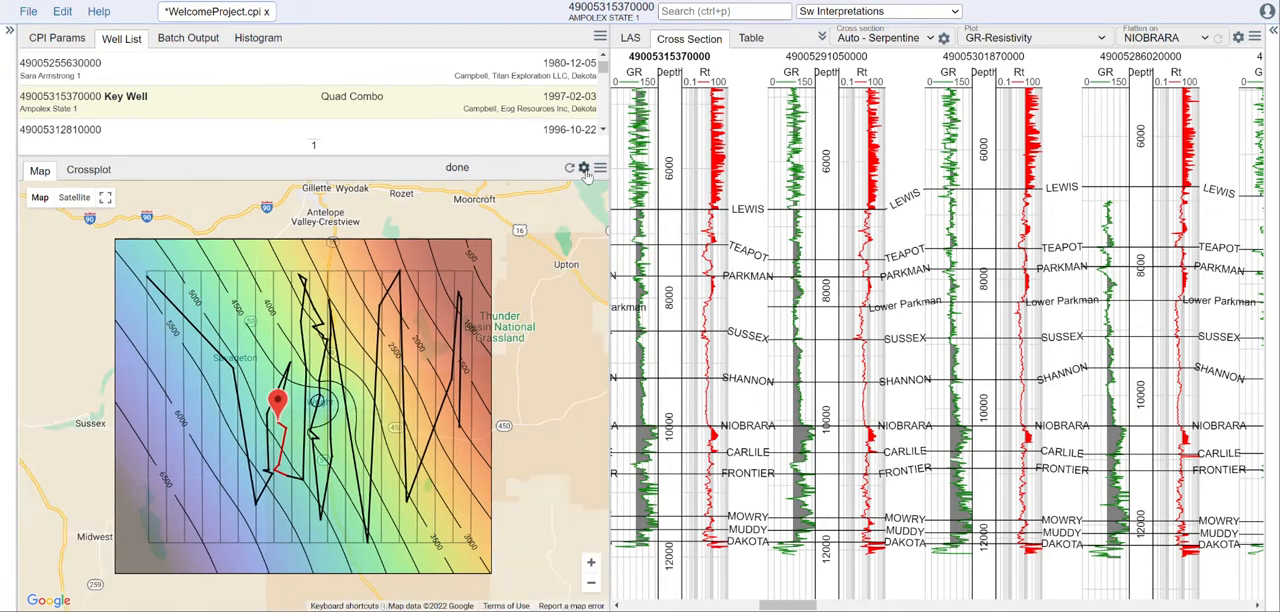
left_click(584, 170)
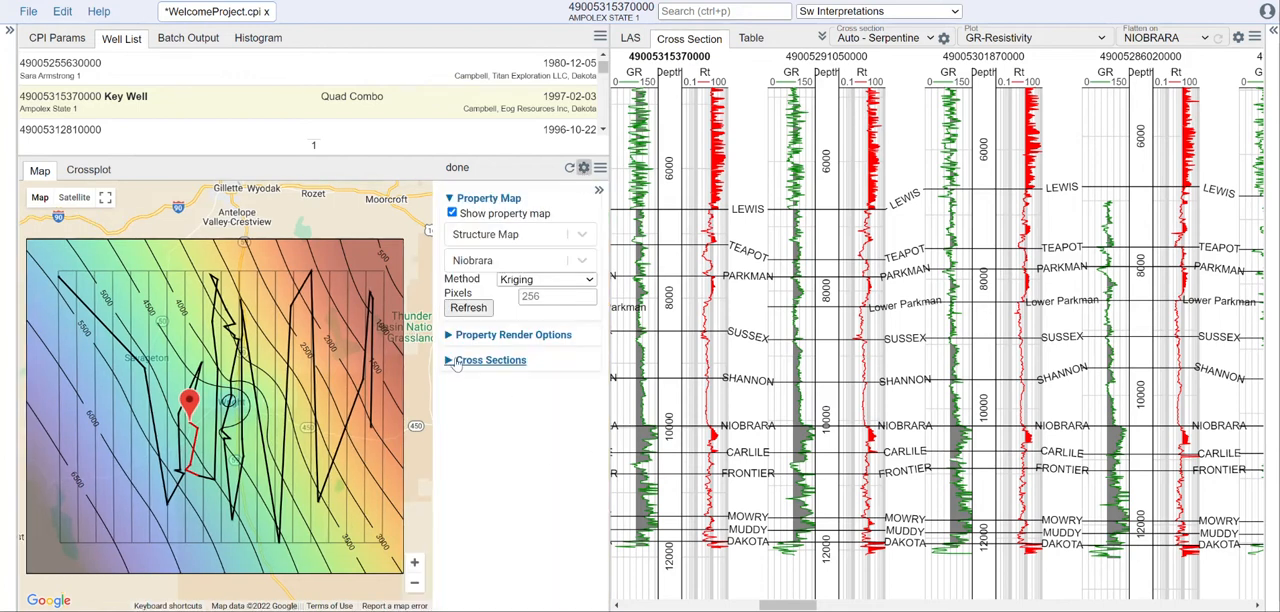
left_click(490, 360)
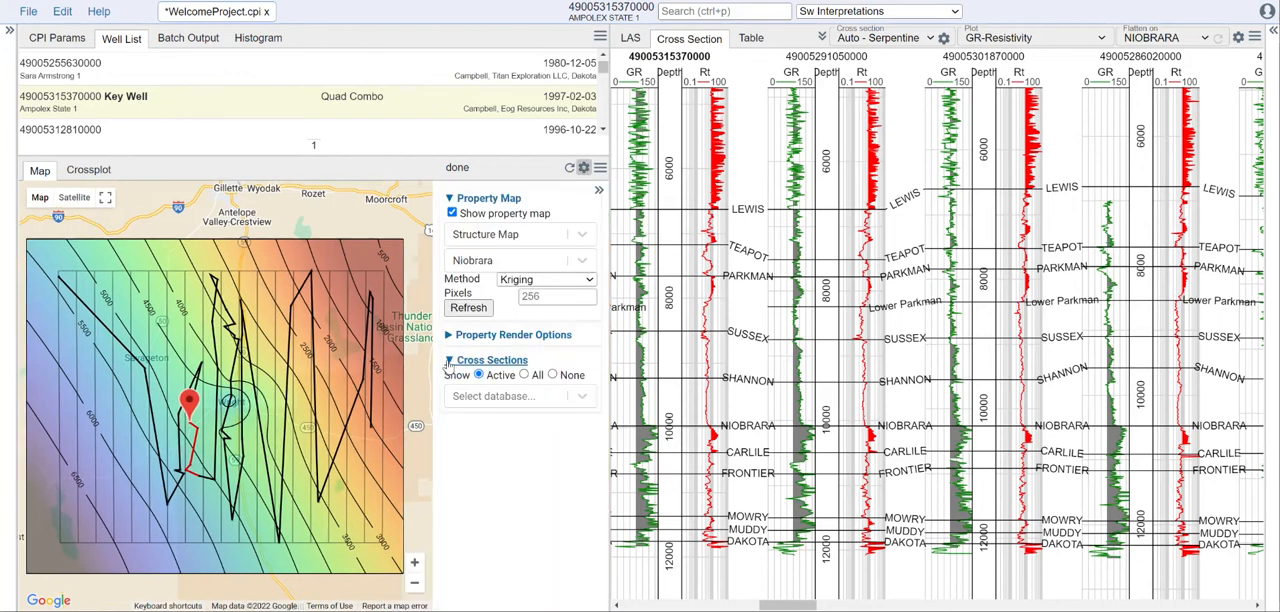
left_click(545, 399)
left_click(490, 436)
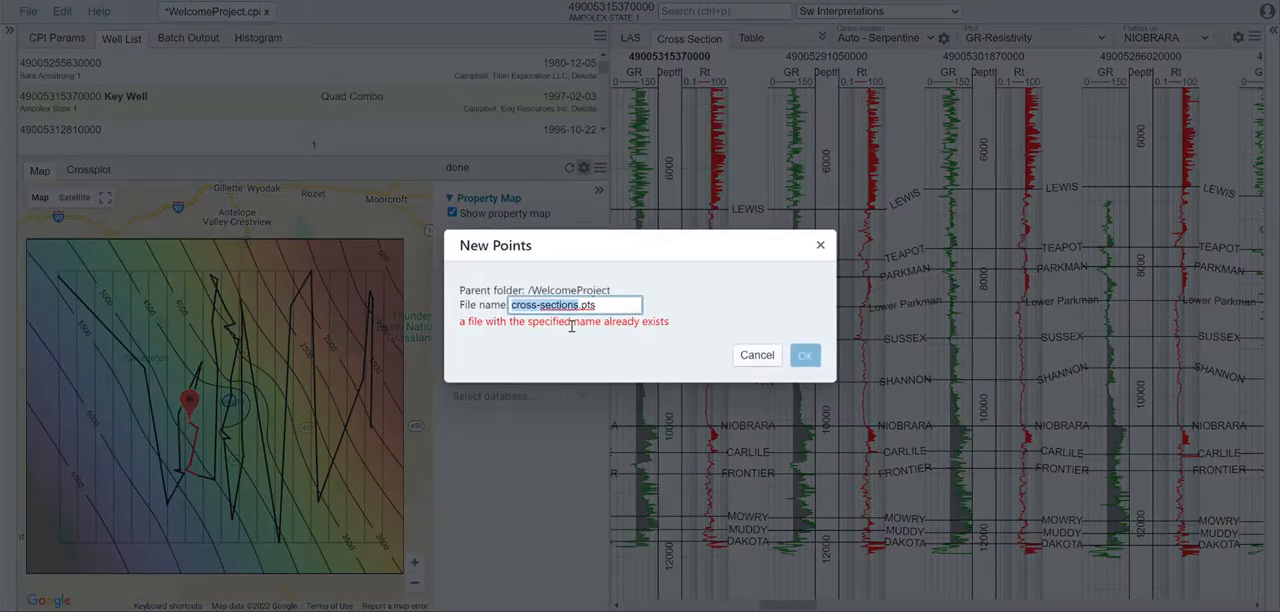
left_click_drag(598, 305, 486, 317)
type("My_Xse")
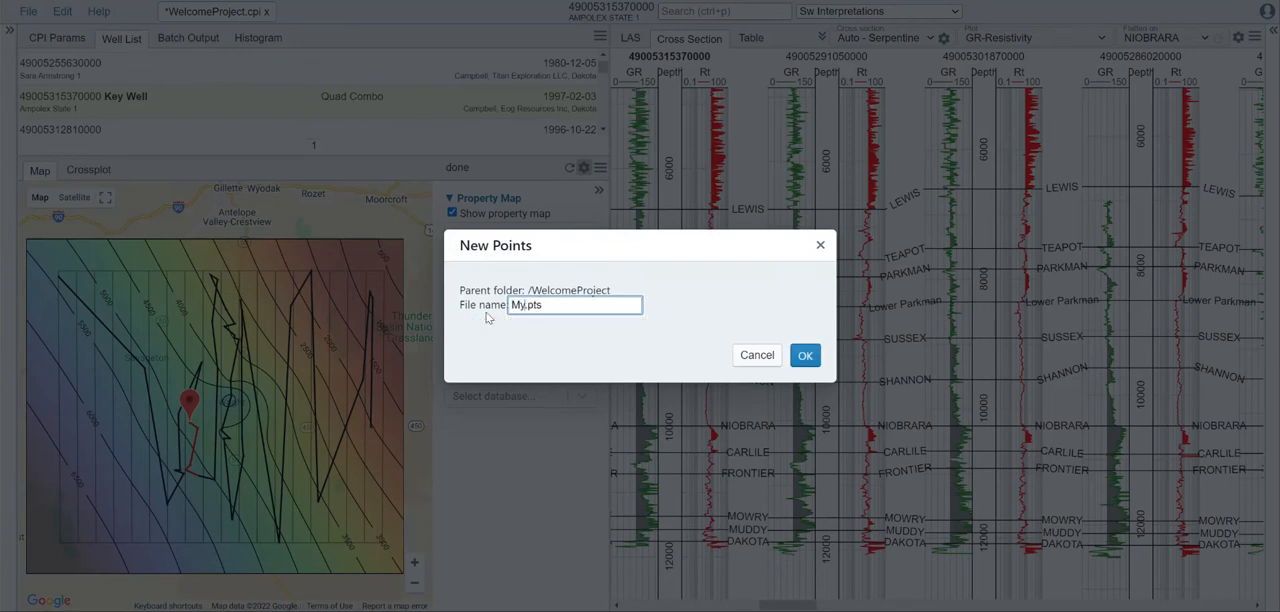
type("ctions")
left_click(805, 357)
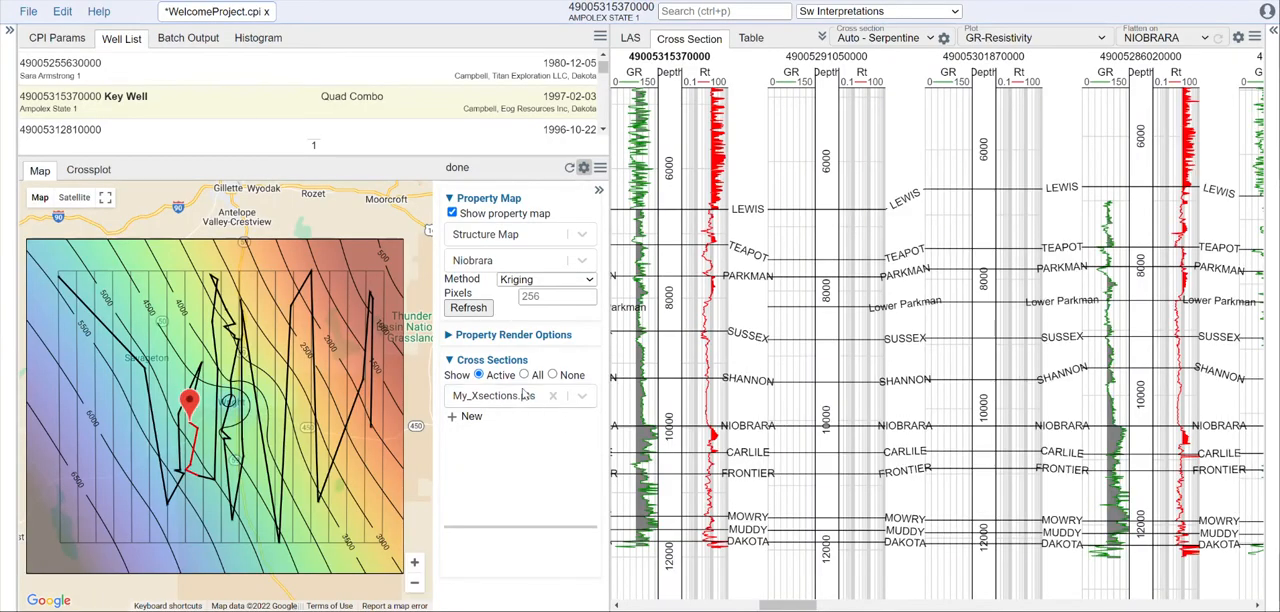
Step: Add a cross section named EW-1 to the My_Xsections.pts database
left_click(468, 418)
type("EW-1")
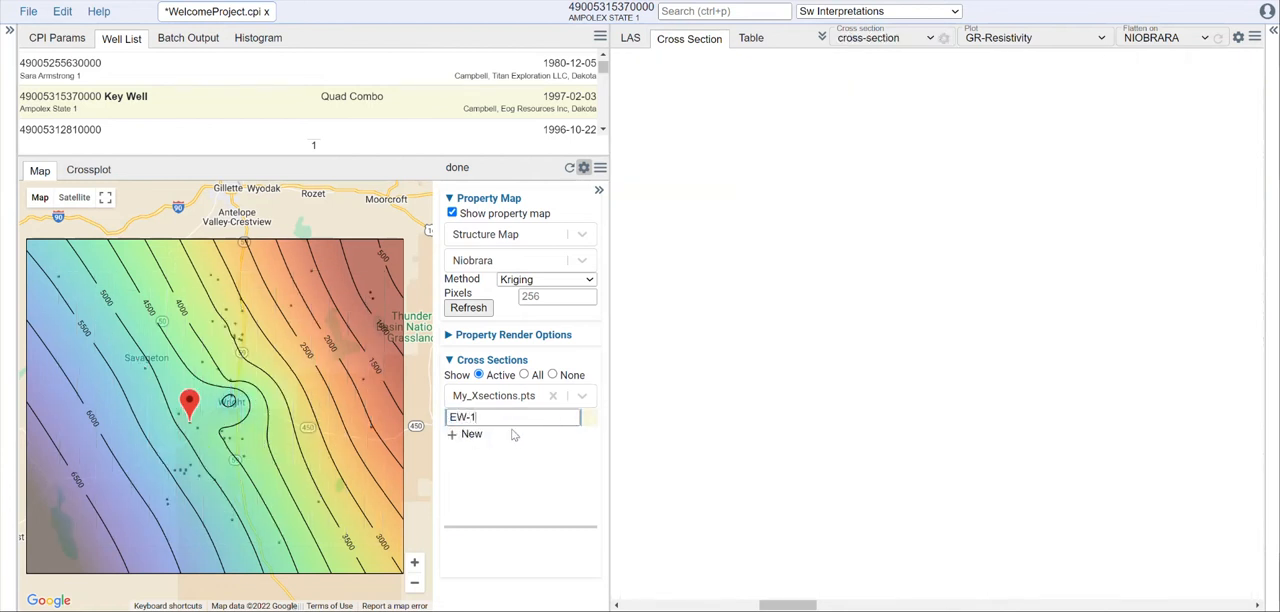
Step: Capture the EW-1 wells on the map from west to east, from near Savageton to the northeastern well
right_click(93, 360)
left_click(135, 400)
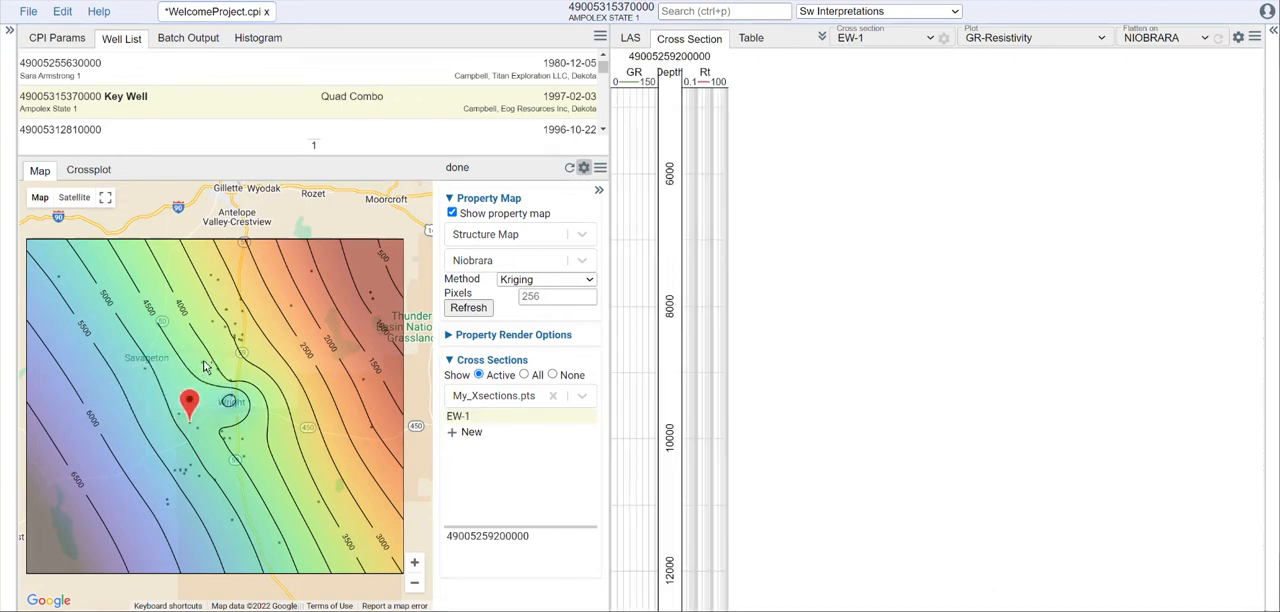
left_click(208, 370)
left_click(222, 378)
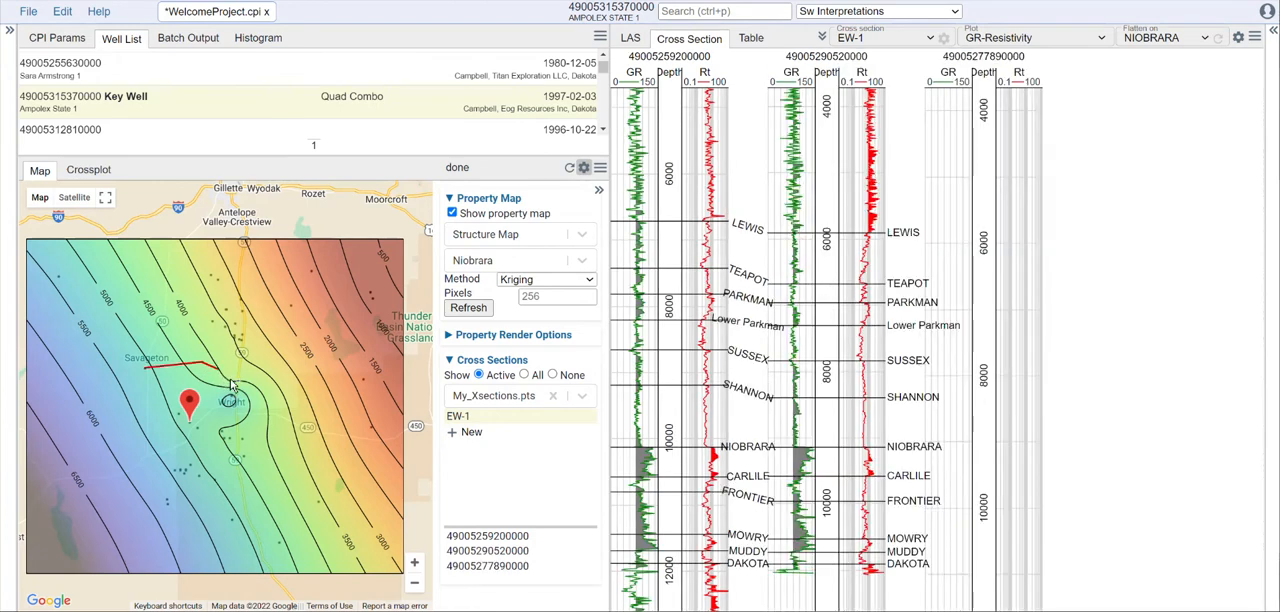
left_click(301, 392)
left_click(241, 343)
left_click(291, 306)
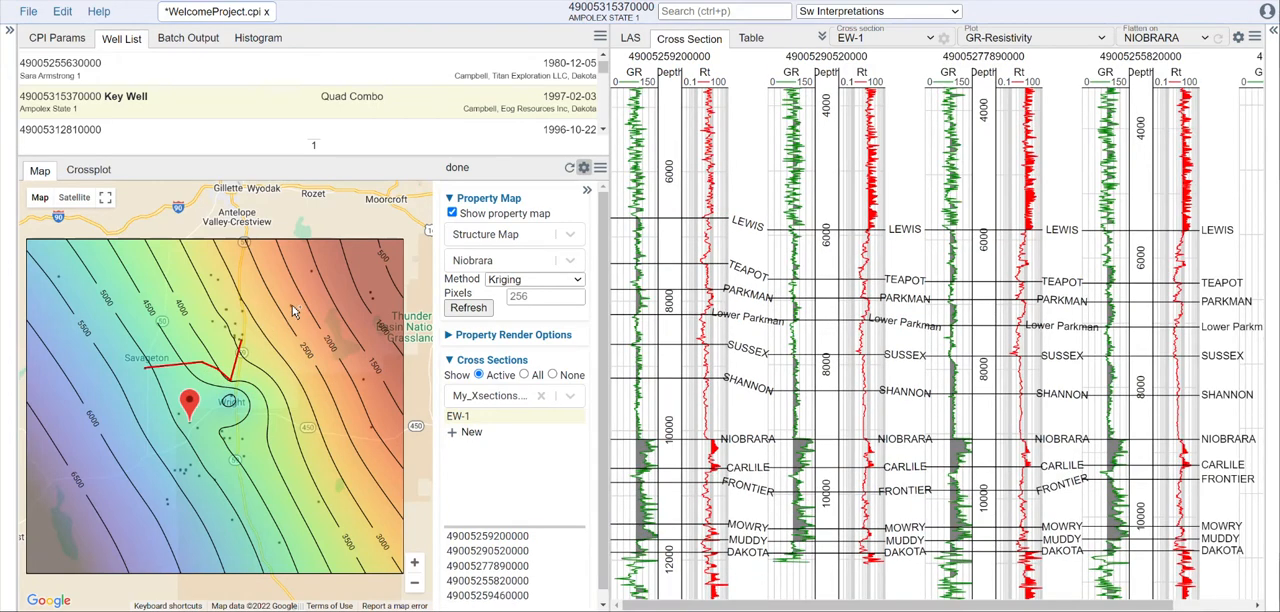
left_click(372, 299)
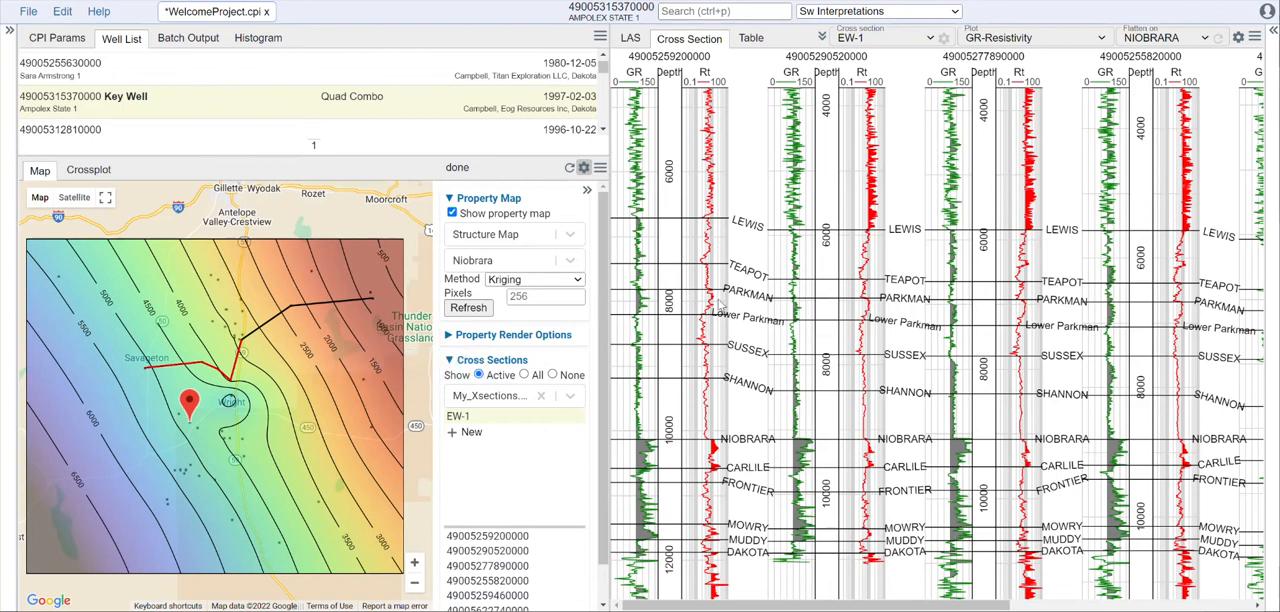
Step: Flatten the EW-1 cross section on the PARKMAN top
left_click(1205, 40)
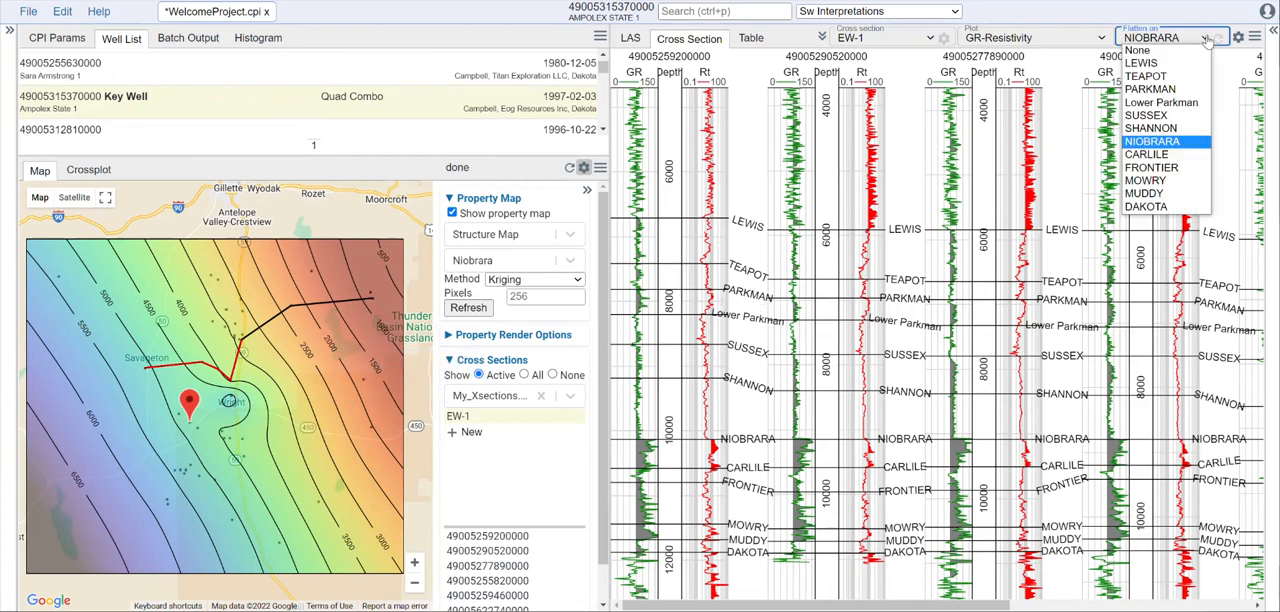
left_click(1183, 91)
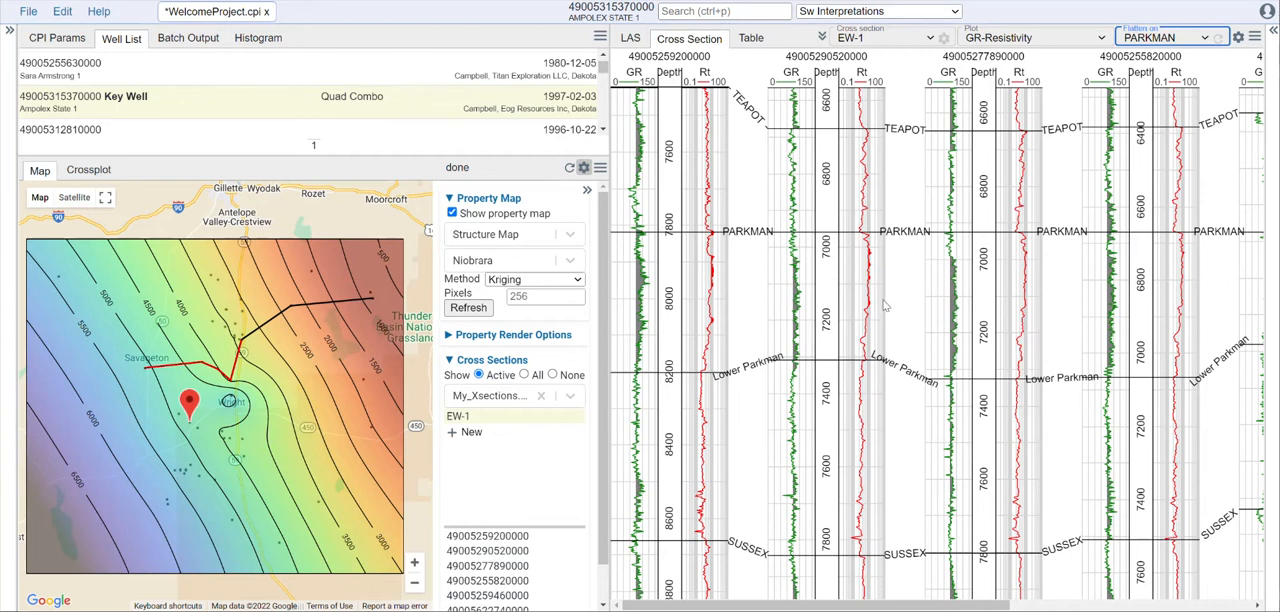
left_click_drag(825, 202, 823, 366)
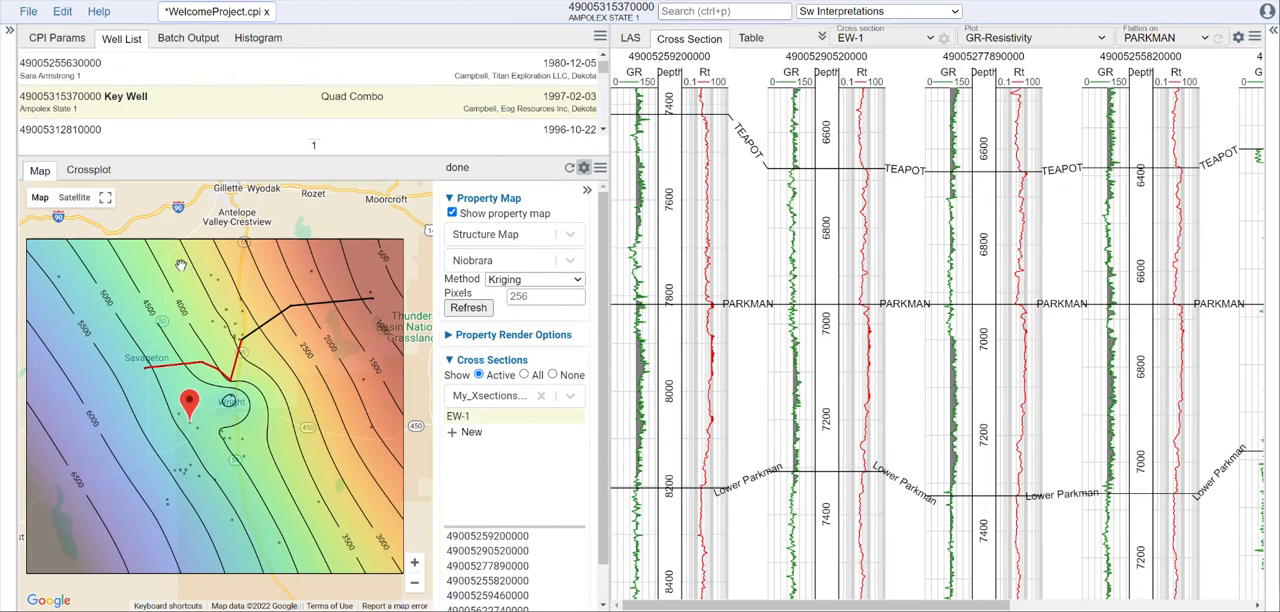
Step: Add a second cross section named NS-1 to the My_Xsections.pts database
left_click(472, 432)
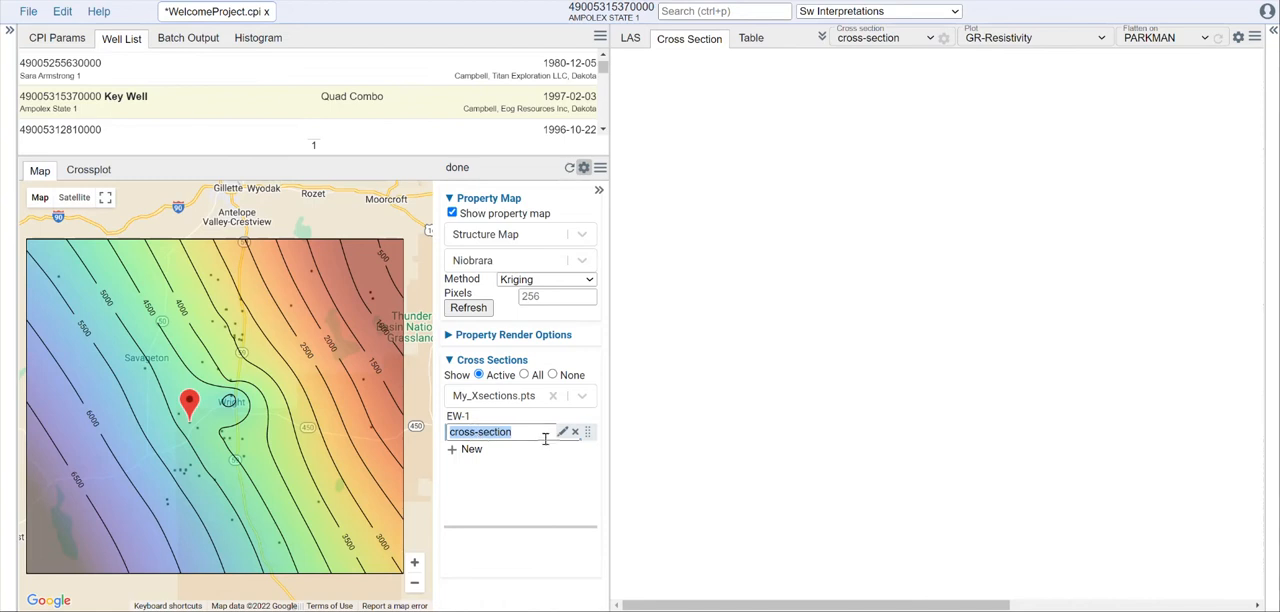
type("NS")
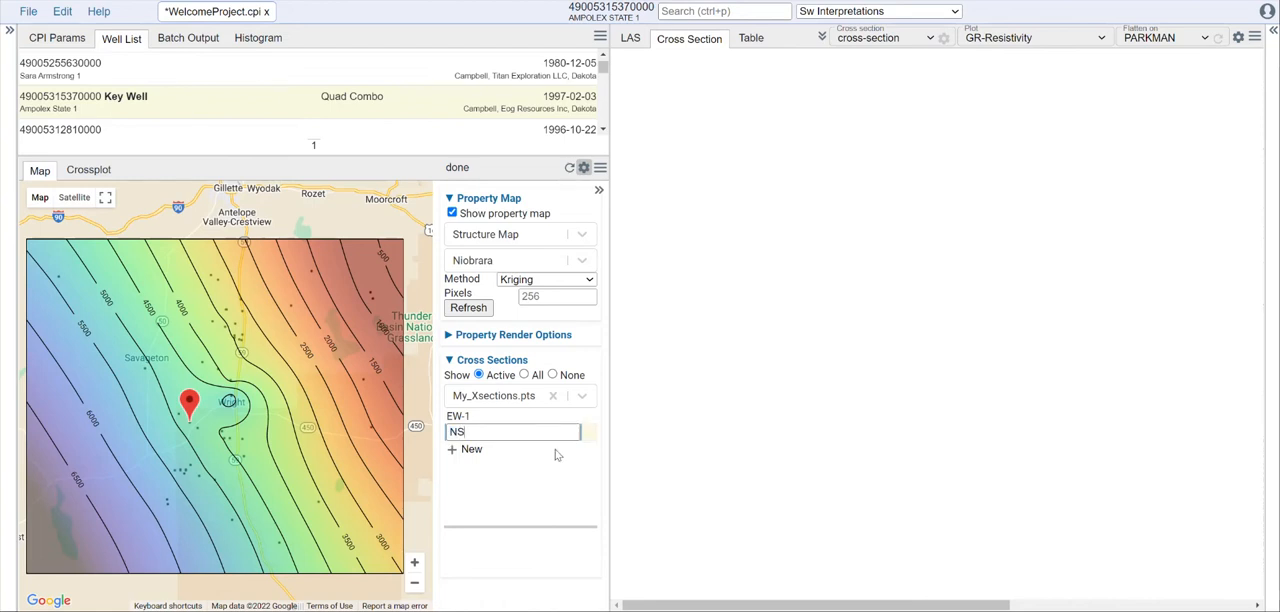
type("-1")
Step: Capture the NS-1 wells on the map from the northern well through Wright to the southernmost well
left_click(256, 272)
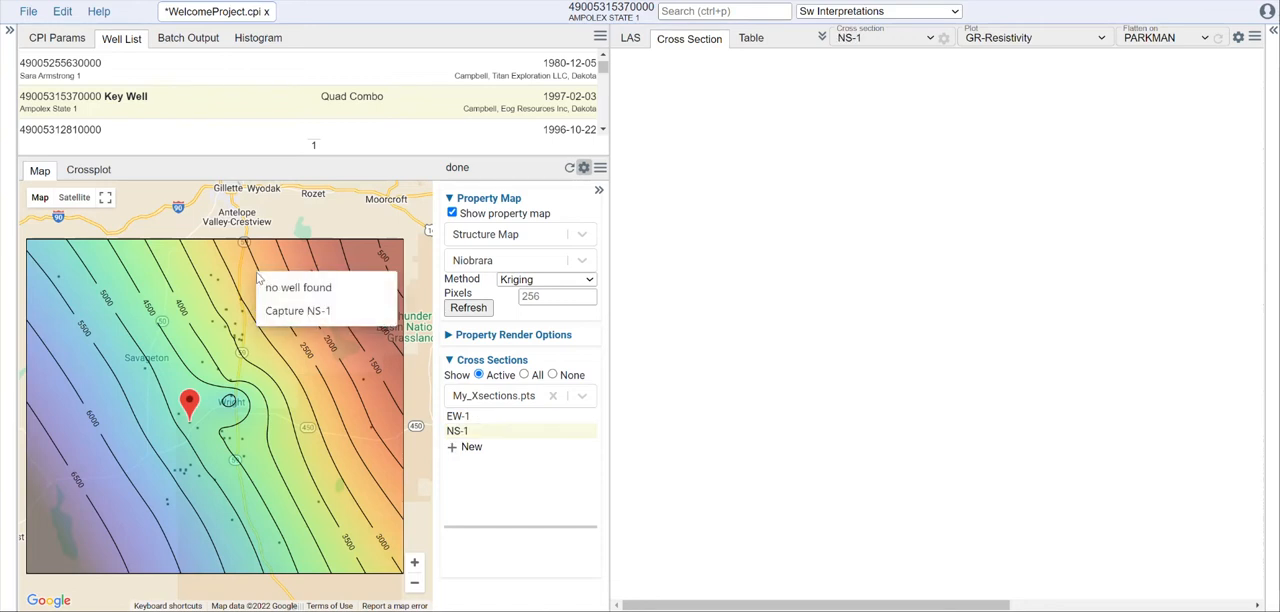
left_click(292, 313)
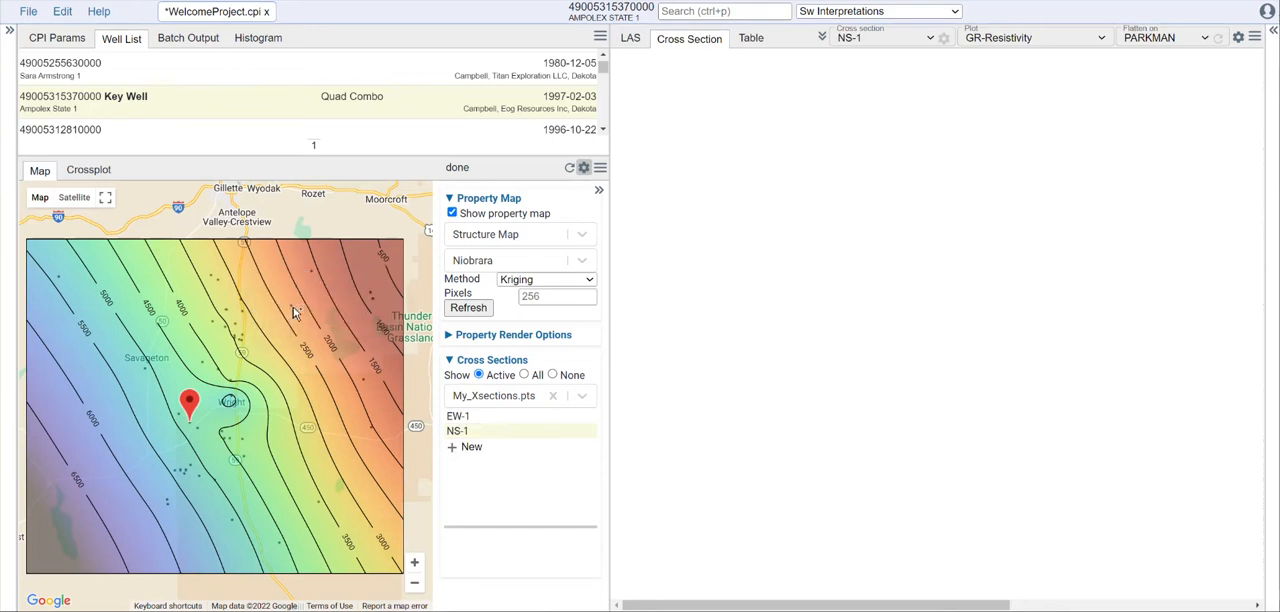
left_click(213, 276)
left_click(218, 280)
left_click(225, 309)
left_click(236, 324)
left_click(236, 338)
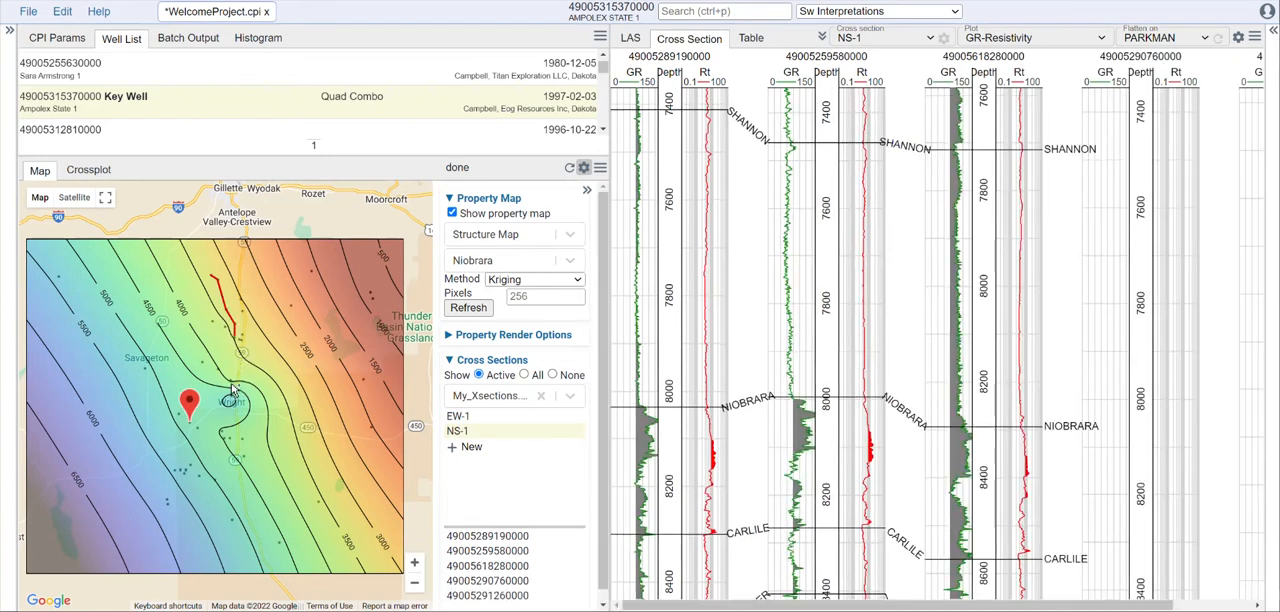
left_click(247, 456)
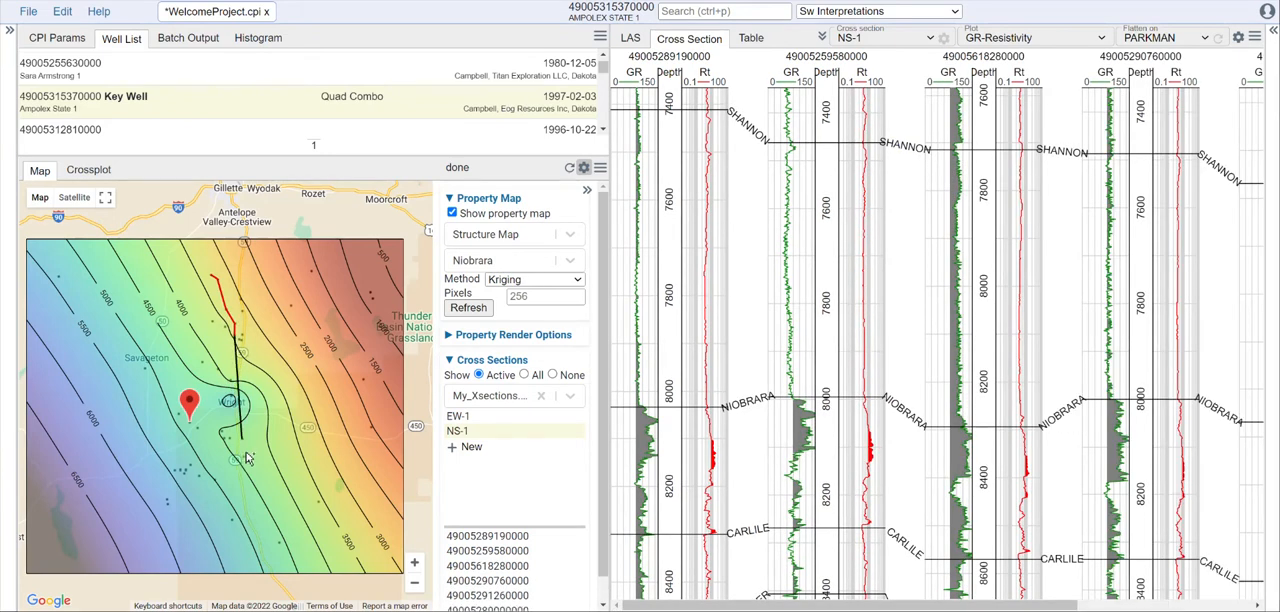
left_click(280, 542)
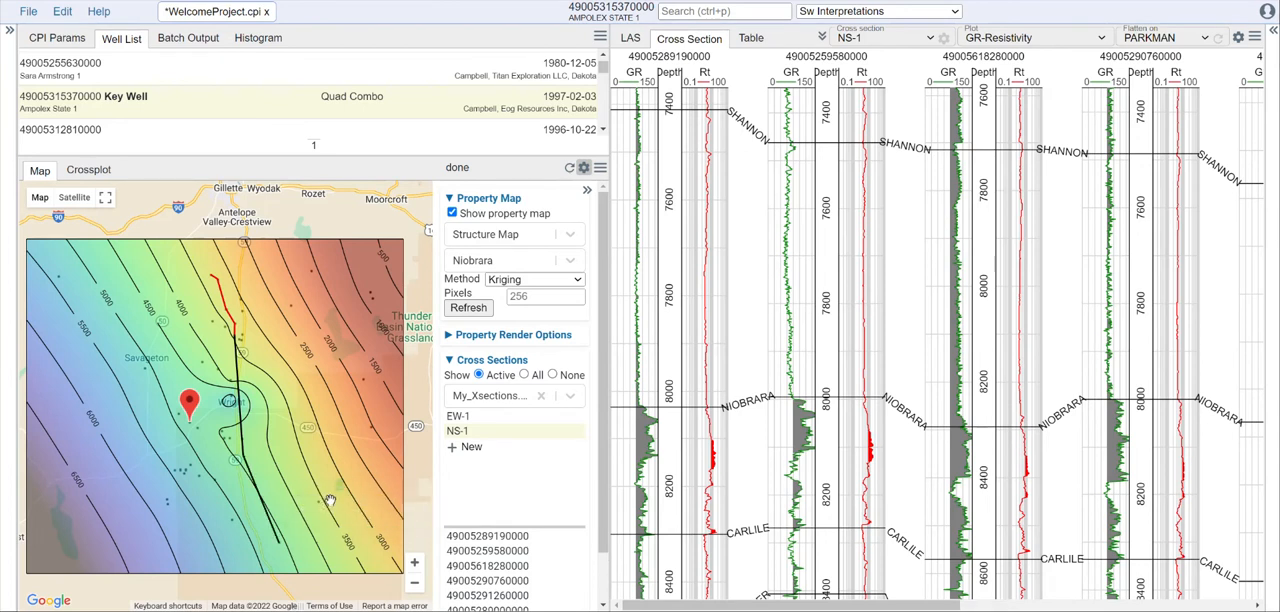
Step: Show a longer depth range in the NS-1 cross section and display all cross-section lines on the map
scroll(851, 337, "down", 2)
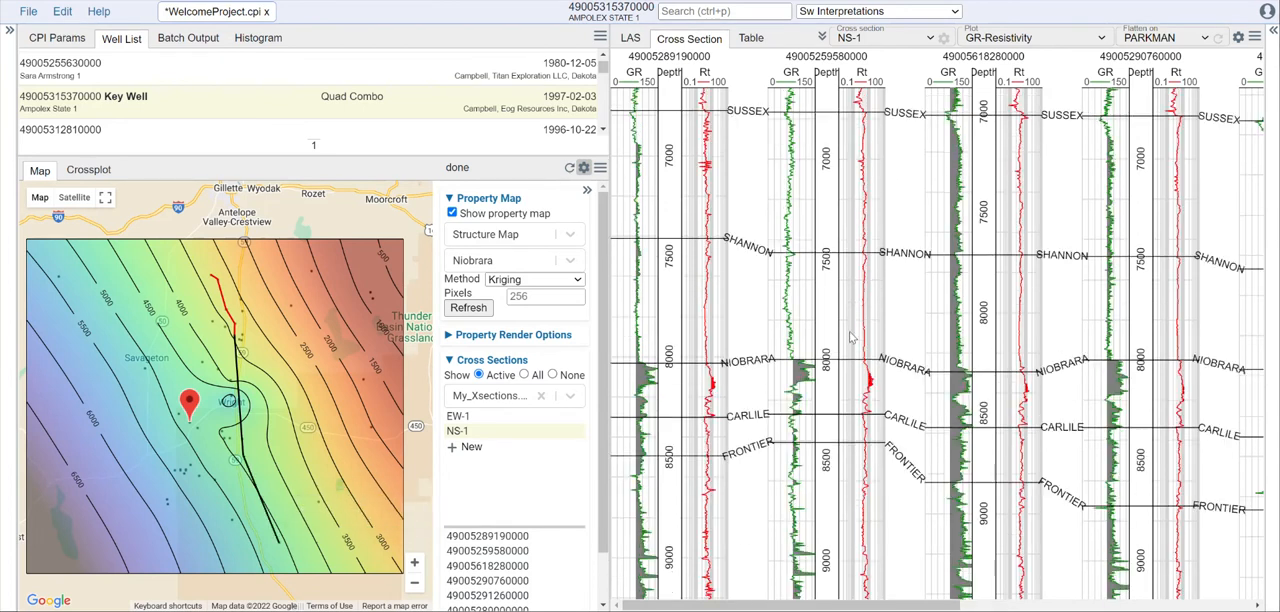
scroll(866, 305, "down", 3)
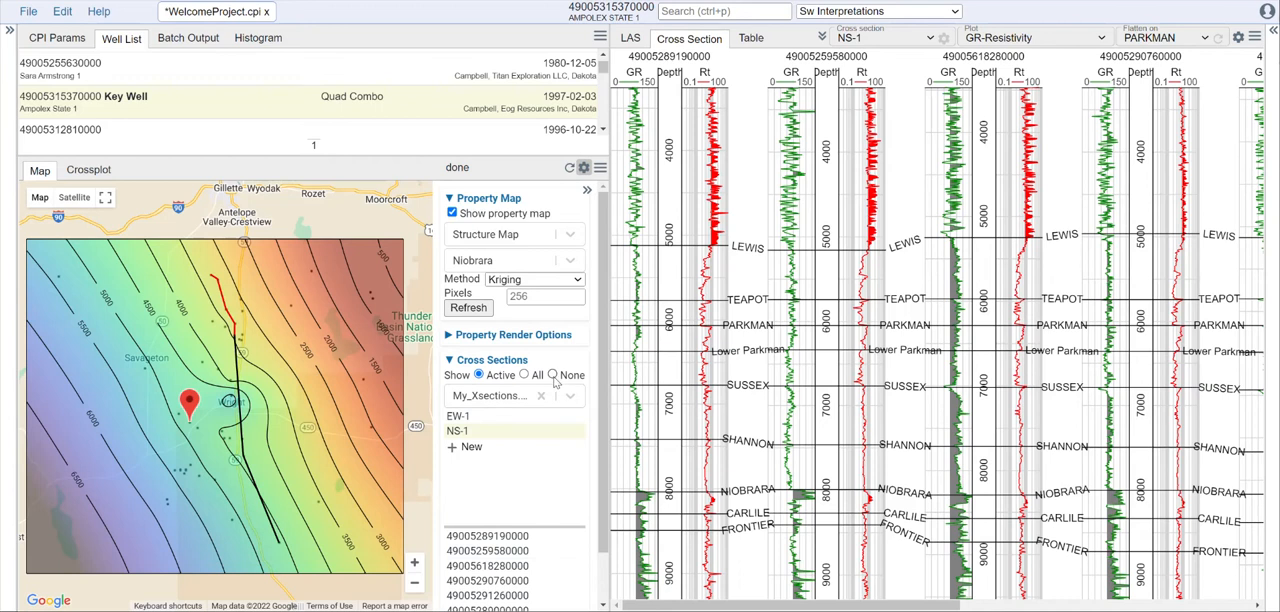
left_click(524, 375)
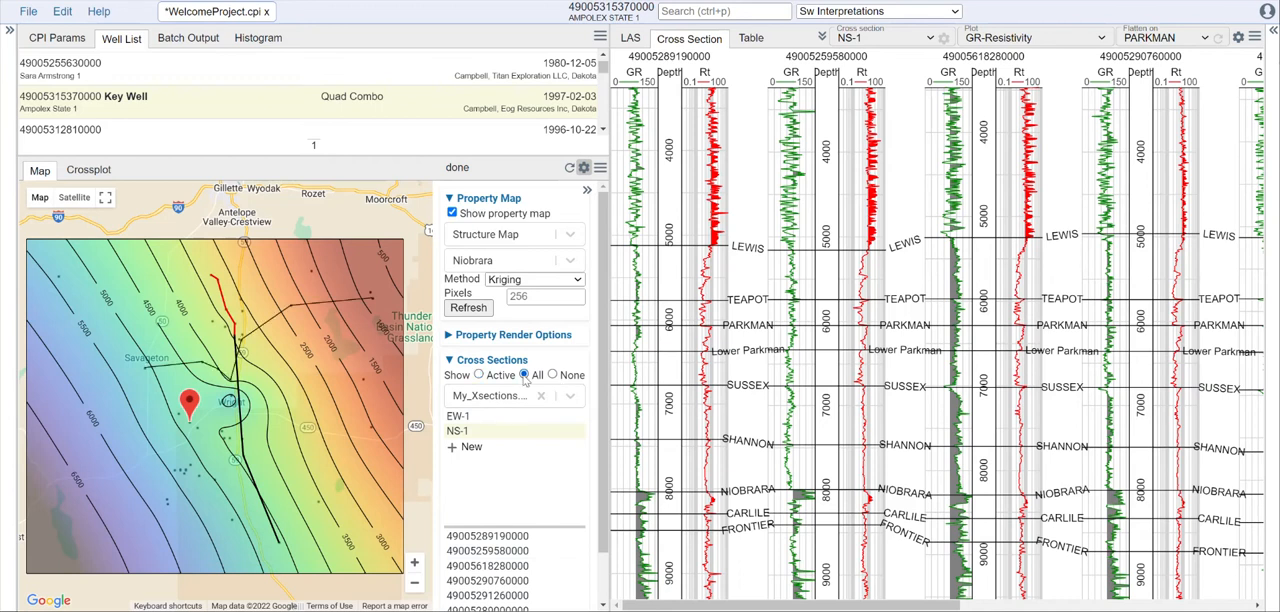
Step: Hide the map settings and widen the cross-section view so that more NS-1 wells fit, starting from the first well
left_click_drag(757, 607, 785, 609)
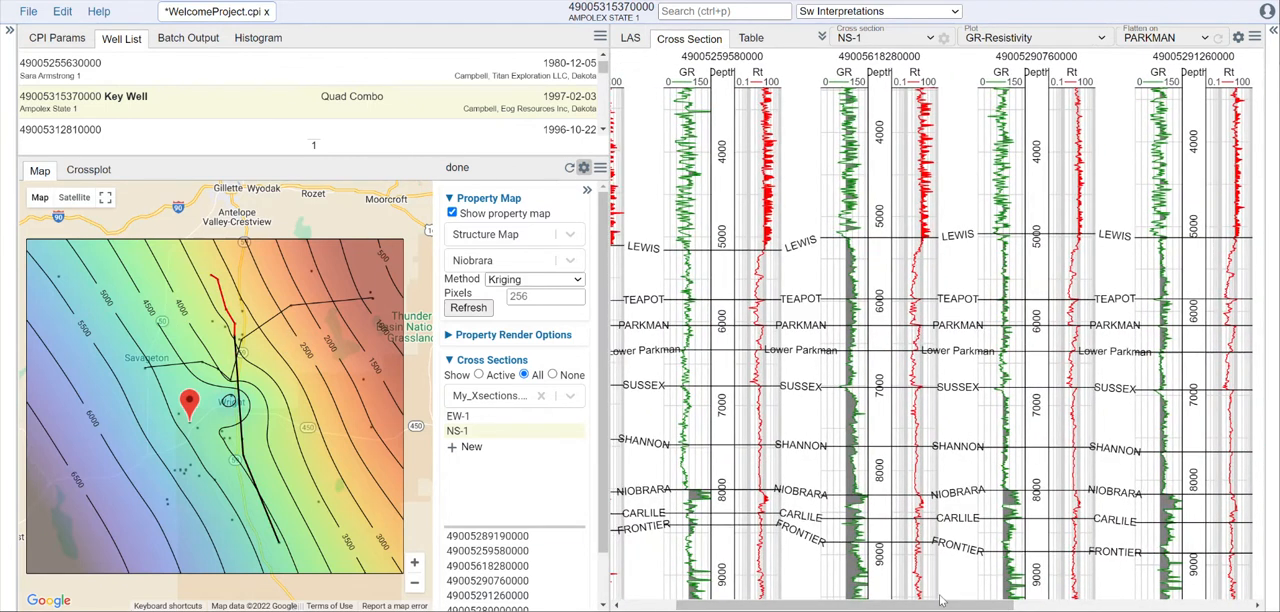
left_click(583, 168)
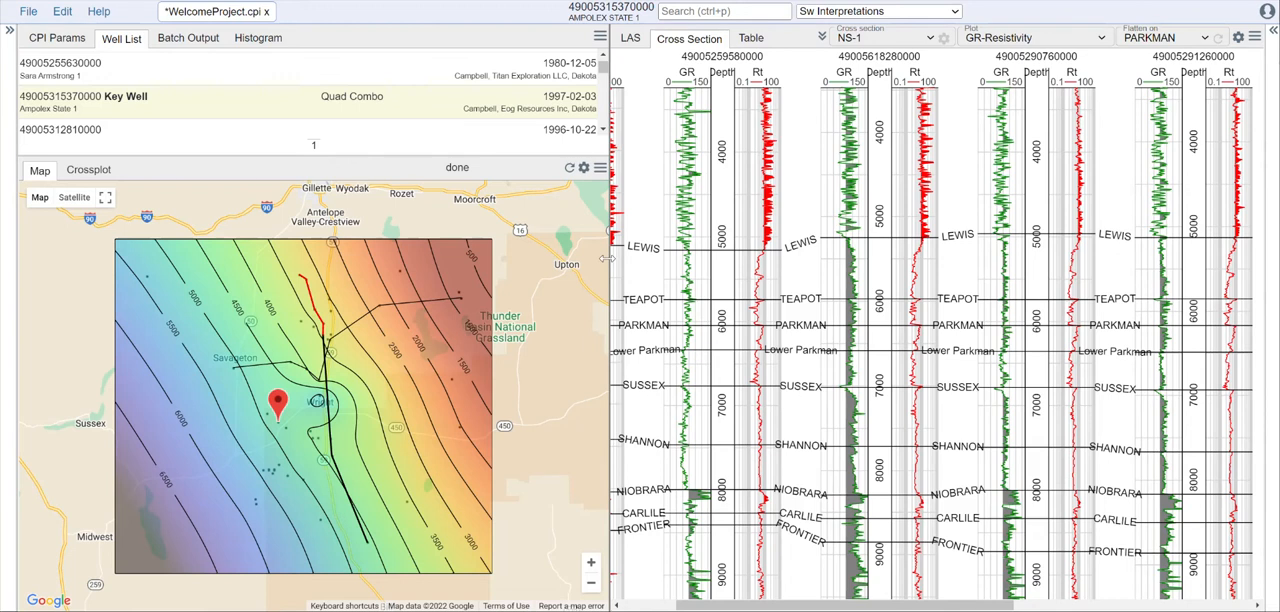
left_click_drag(607, 260, 449, 260)
left_click_drag(738, 607, 670, 607)
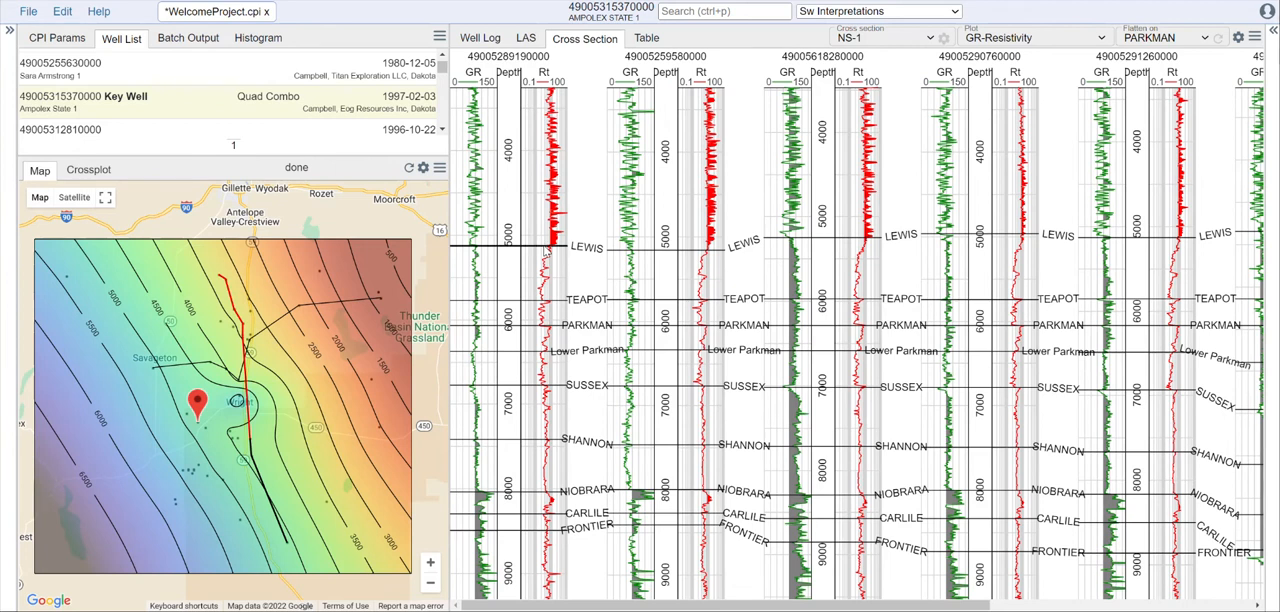
Step: Nudge the LEWIS pick slightly in the first NS-1 well and add a new formation top named Upper above it
left_click_drag(545, 254, 546, 247)
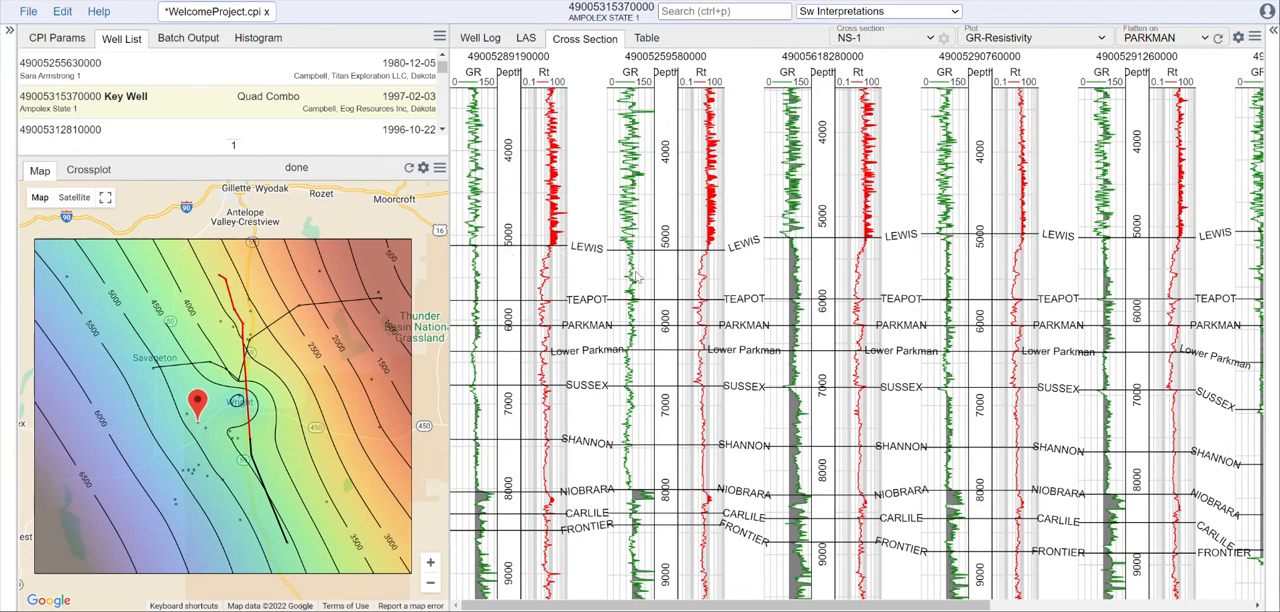
right_click(538, 188)
mouse_move(592, 205)
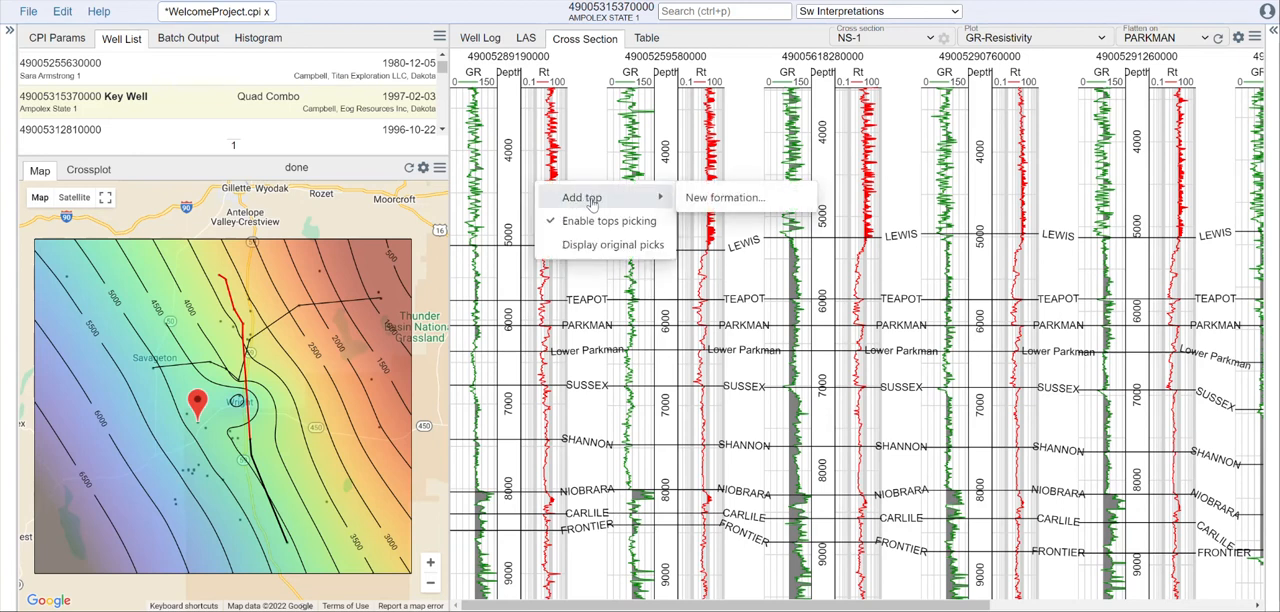
left_click(711, 198)
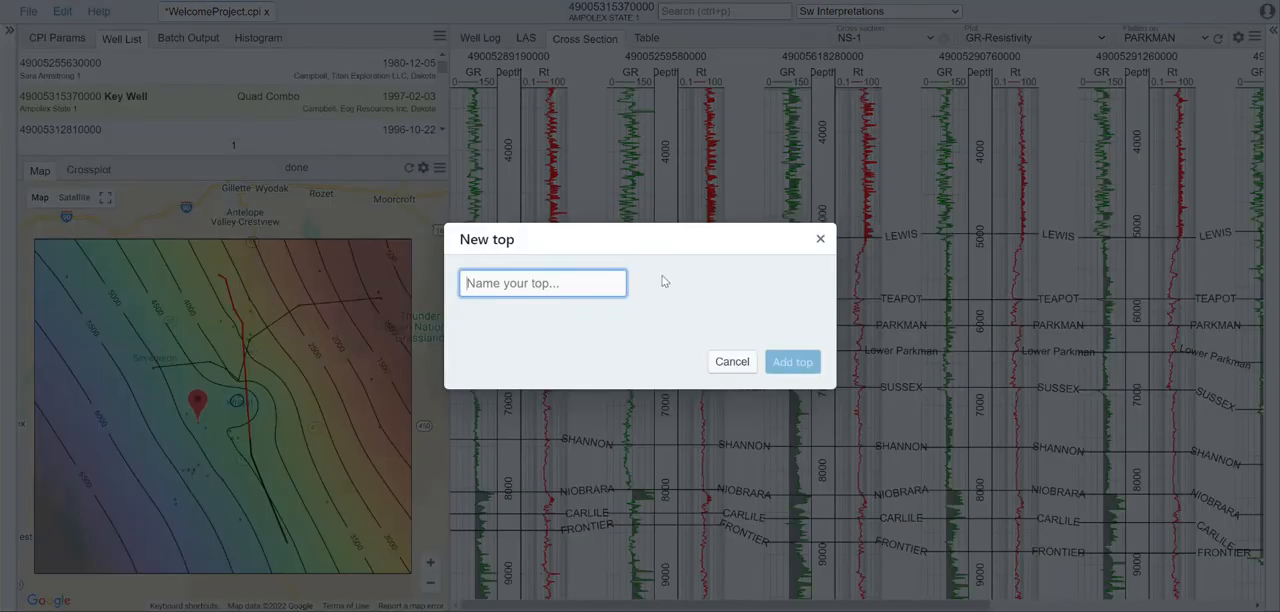
type("Upper")
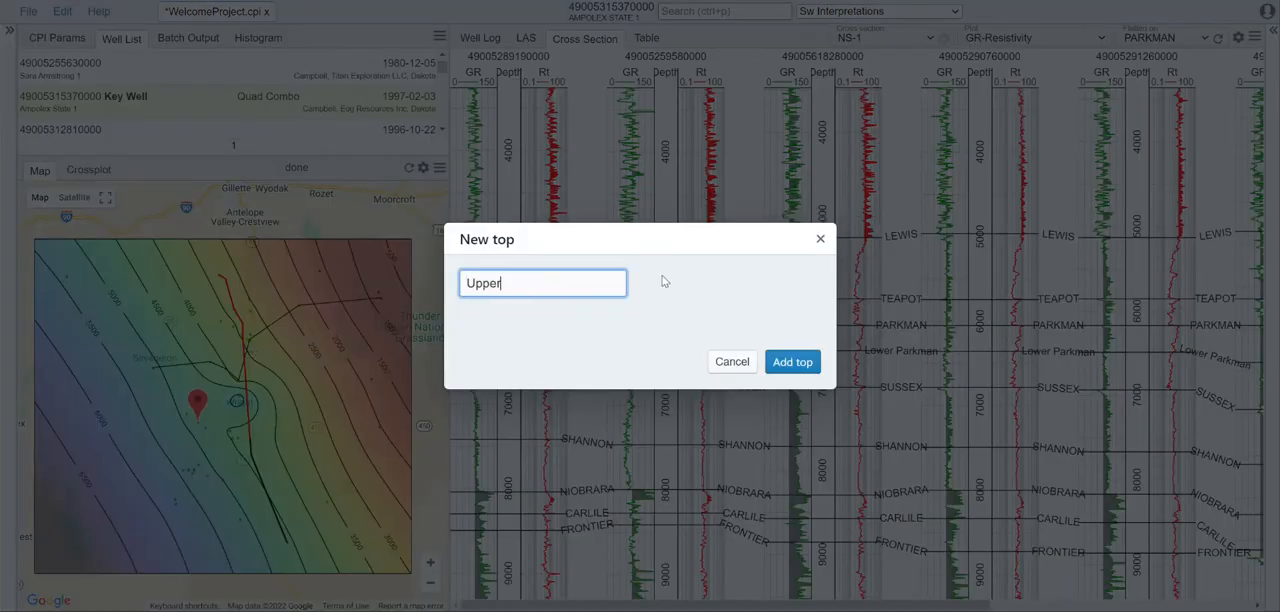
left_click(779, 364)
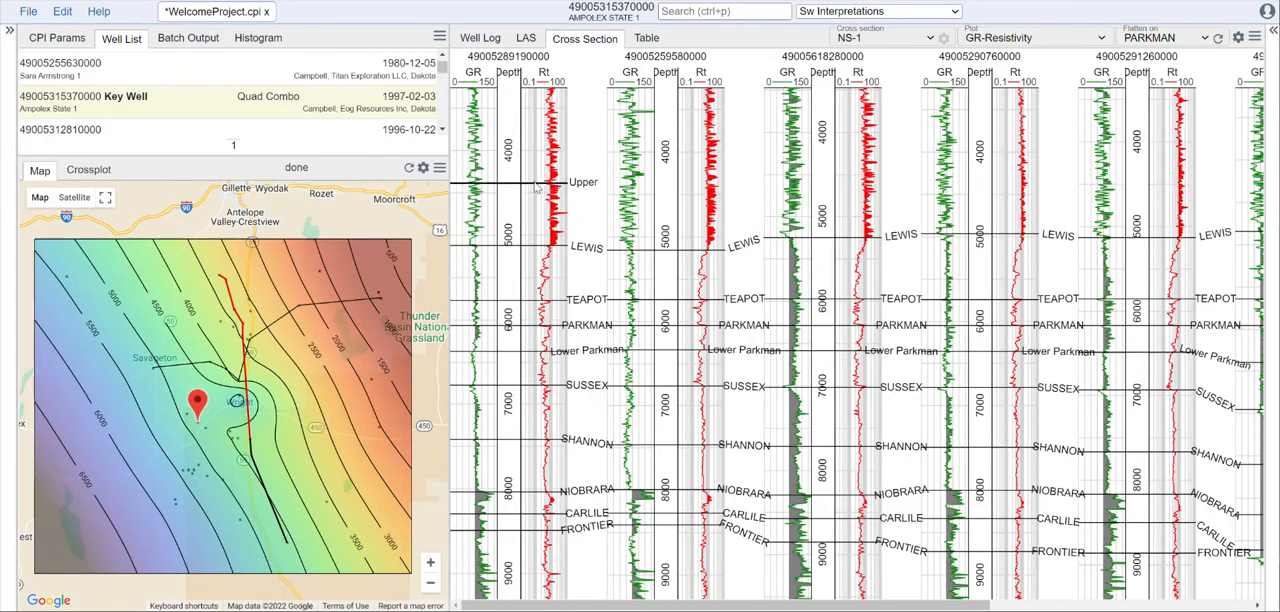
Step: Pick the Upper top in the next four NS-1 wells, a little above LEWIS at a similar level in each
right_click(537, 188)
left_click(598, 226)
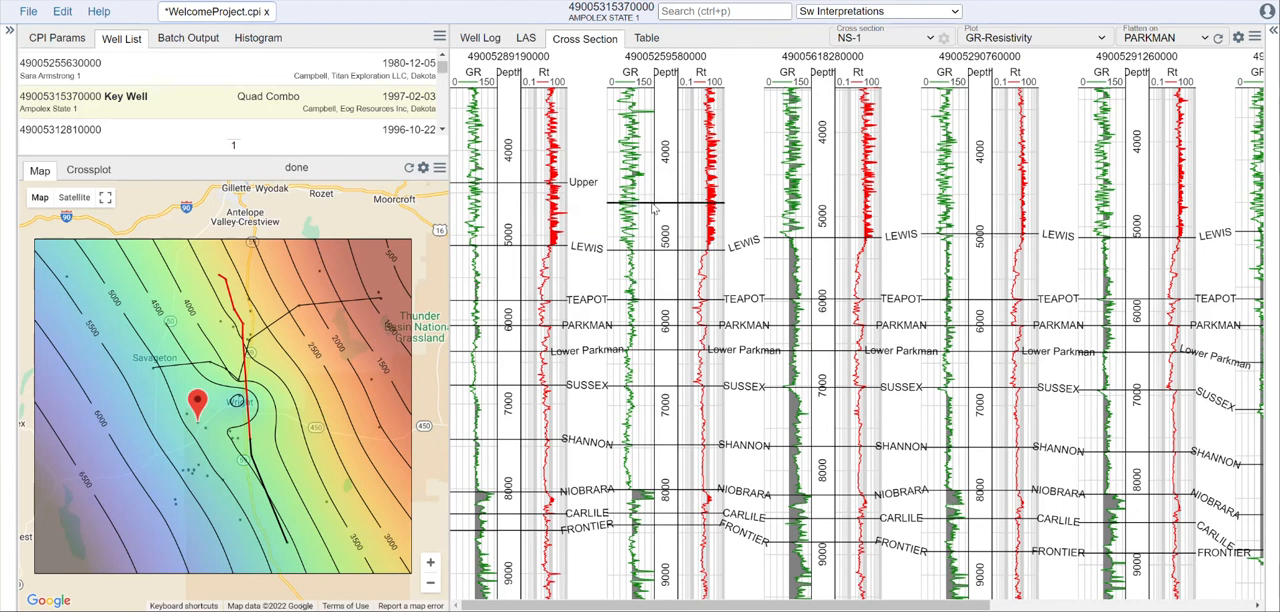
left_click(645, 186)
left_click(805, 173)
left_click(1008, 174)
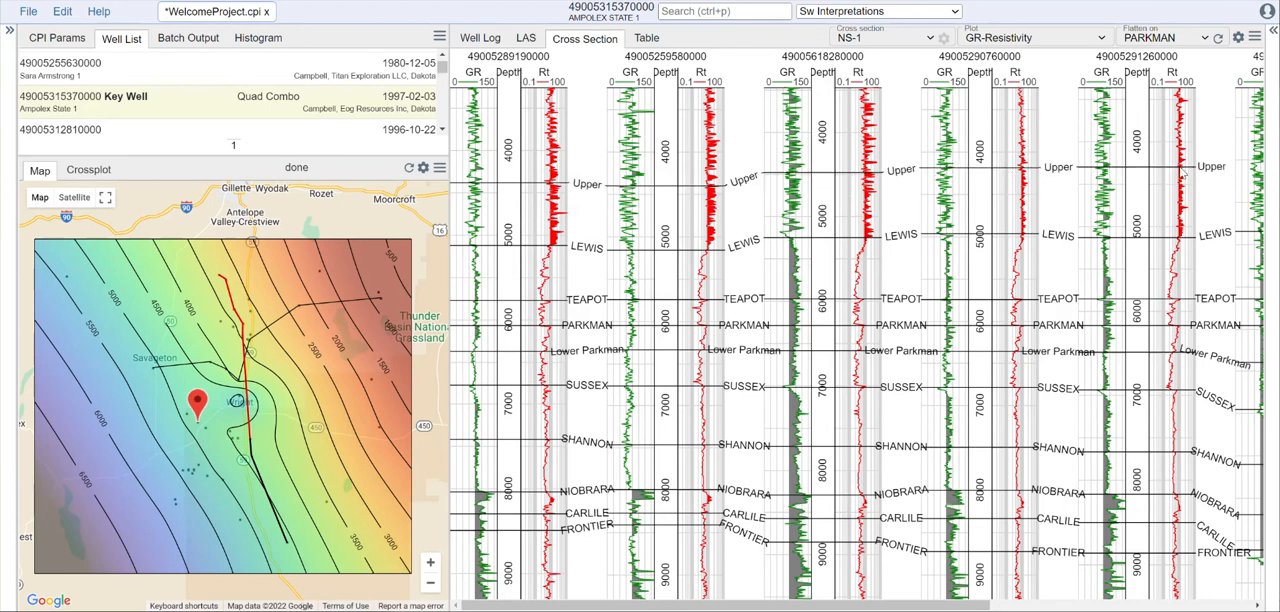
right_click(1189, 172)
left_click(1098, 172)
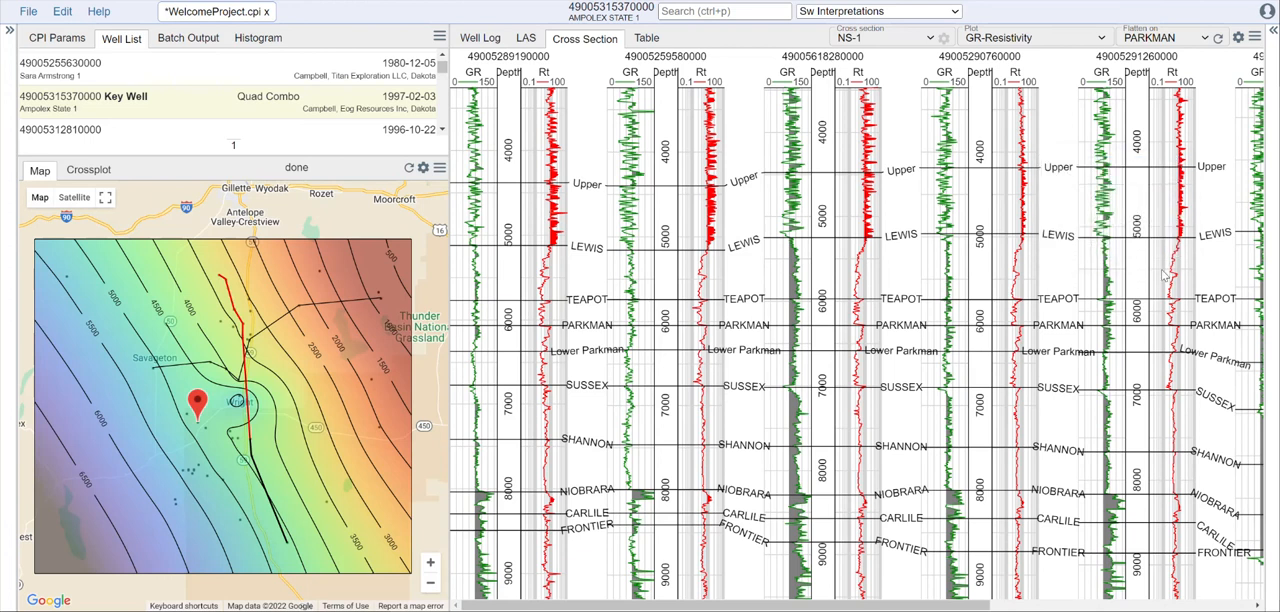